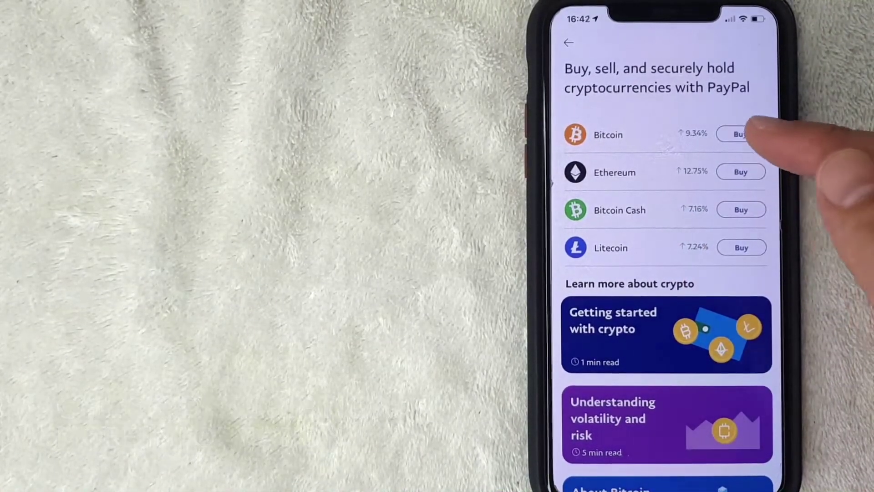
- Open Bitcoin's detail page from the crypto list, showing its $32,592.75 price
left_click(740, 133)
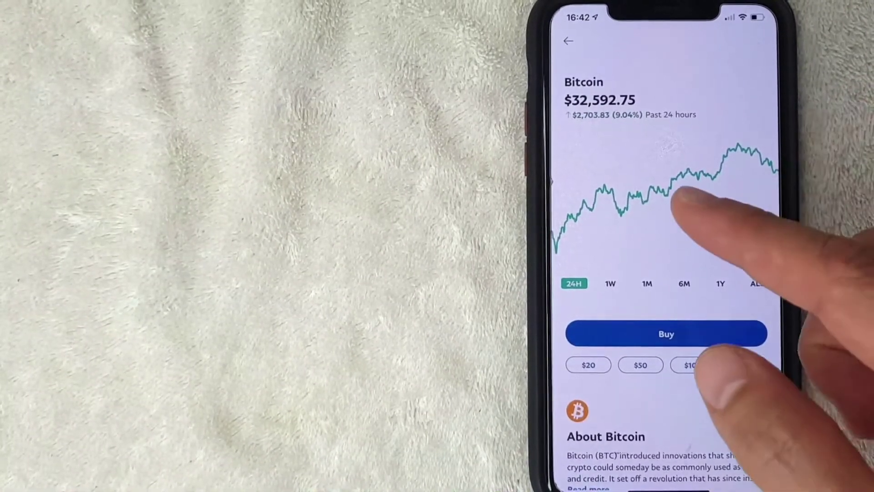
- Show Bitcoin's all-time price chart, then start a Bitcoin purchase
left_click(757, 284)
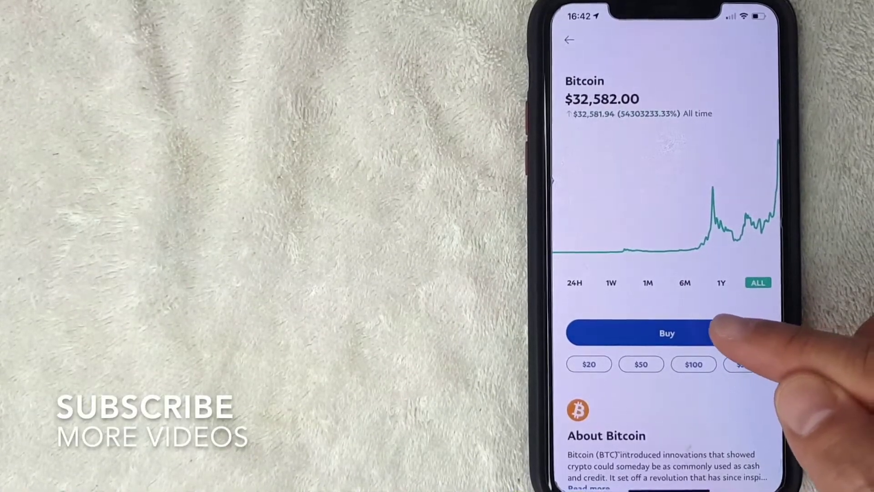
left_click(724, 333)
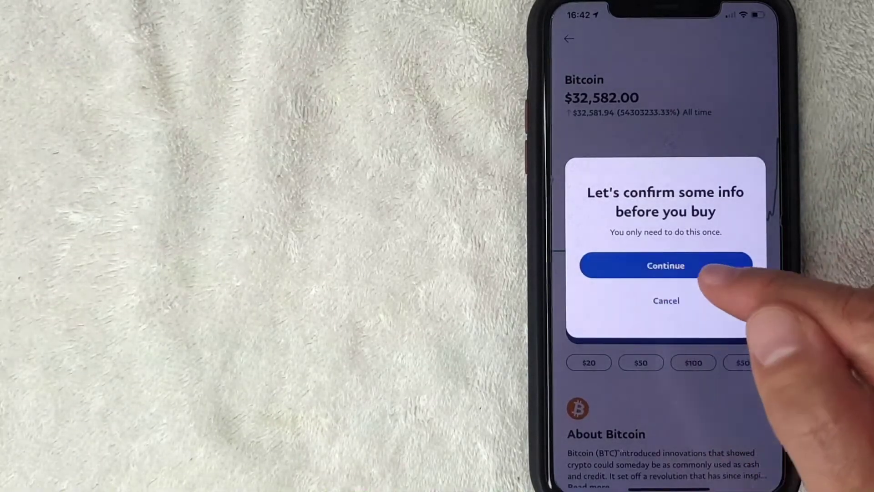
- Confirm the one-time account info and agree to the cryptocurrency terms and conditions
left_click(683, 266)
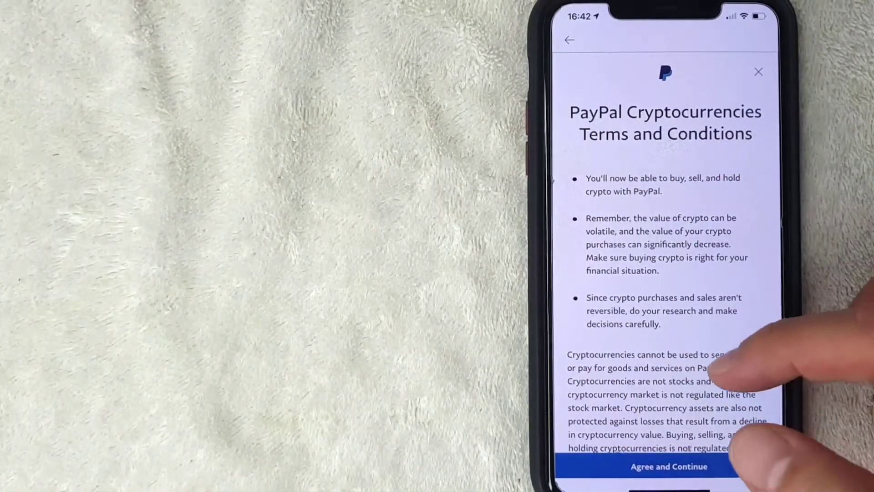
scroll(682, 307, "down", 3)
scroll(683, 273, "up", 1)
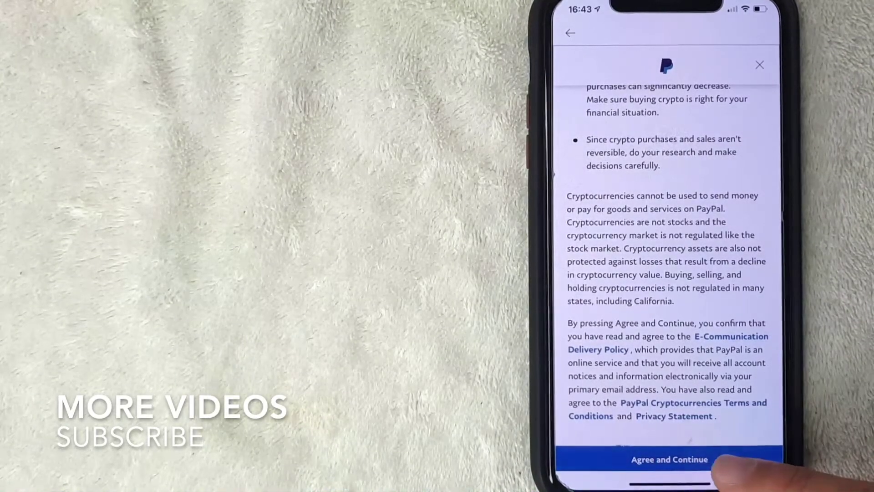
left_click(670, 459)
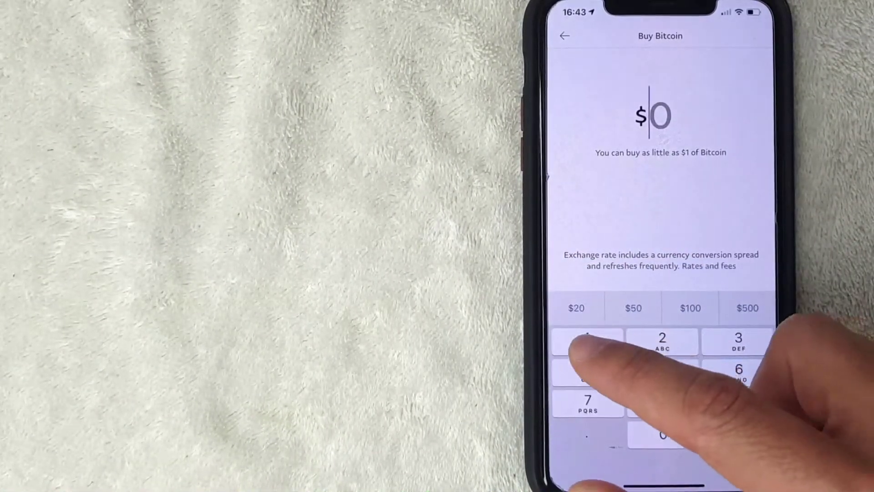
- Enter 1 on the Buy Bitcoin keypad so the amount reads $1
left_click(587, 340)
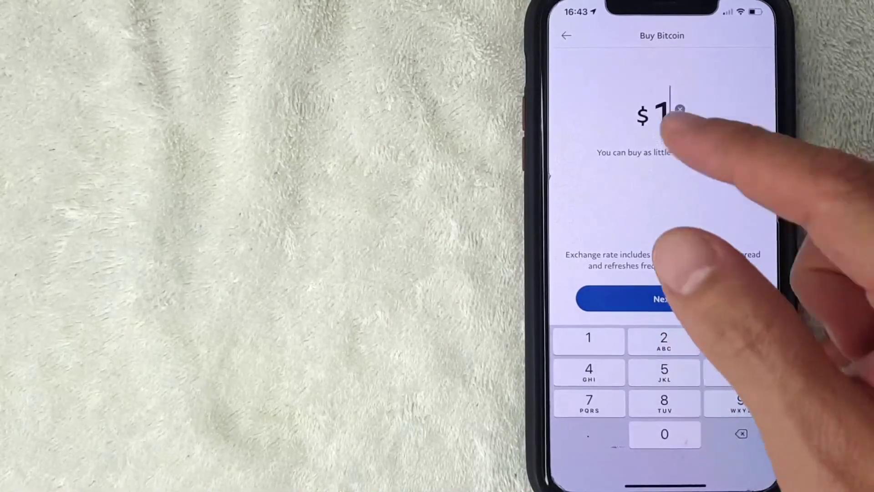